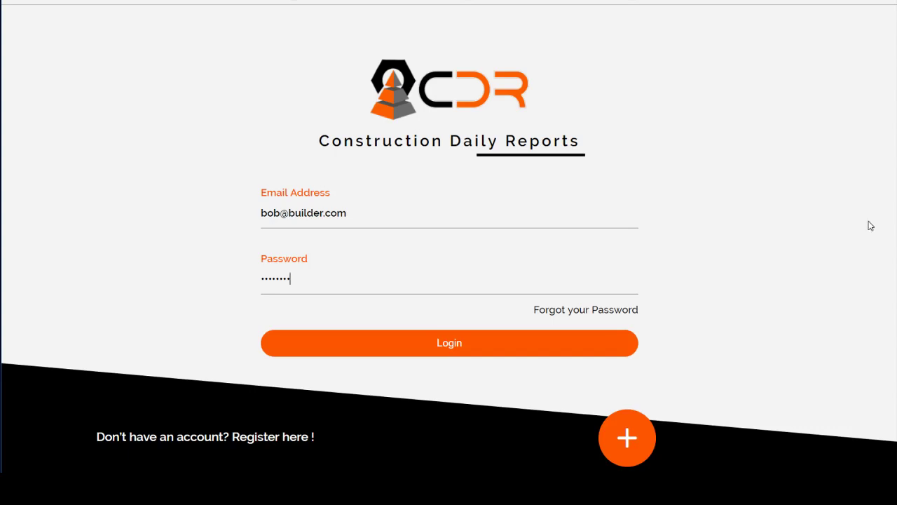
Log in and start a new report template from Company info's Report Template list
{"action": "left_click", "coordinate": [495, 344]}
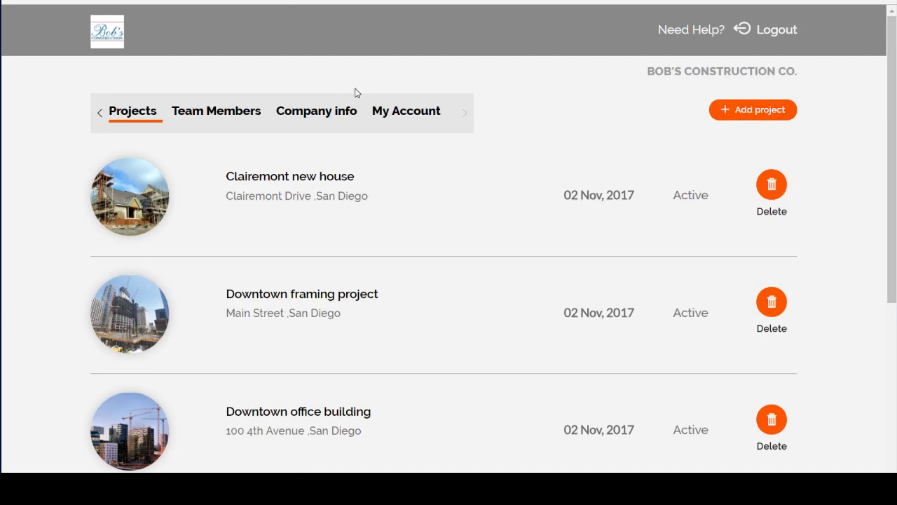
{"action": "left_click", "coordinate": [319, 112]}
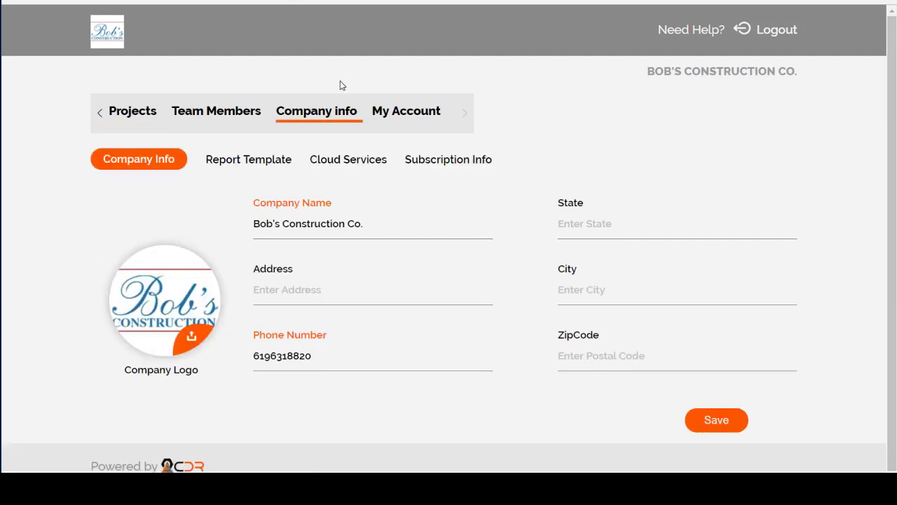
{"action": "left_click", "coordinate": [247, 161]}
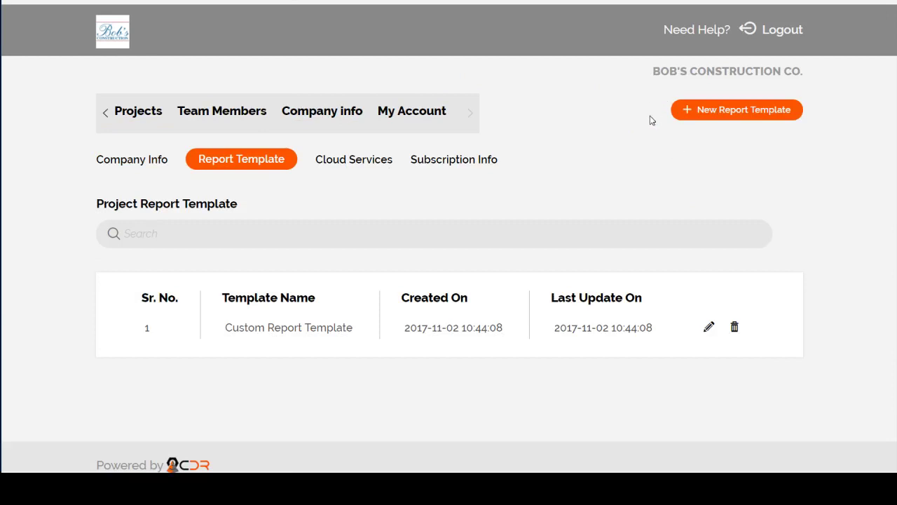
{"action": "left_click", "coordinate": [769, 115]}
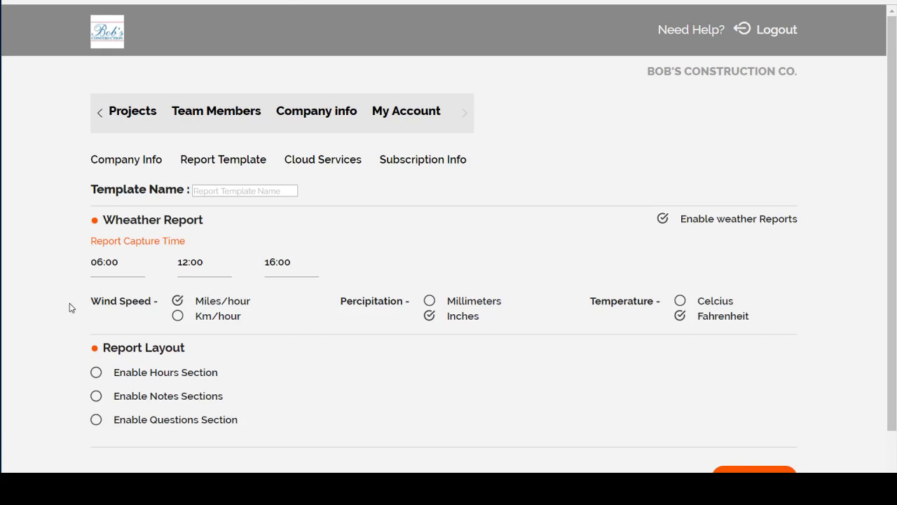
{"action": "scroll", "coordinate": [379, 284], "scroll_direction": "down", "scroll_amount": 1}
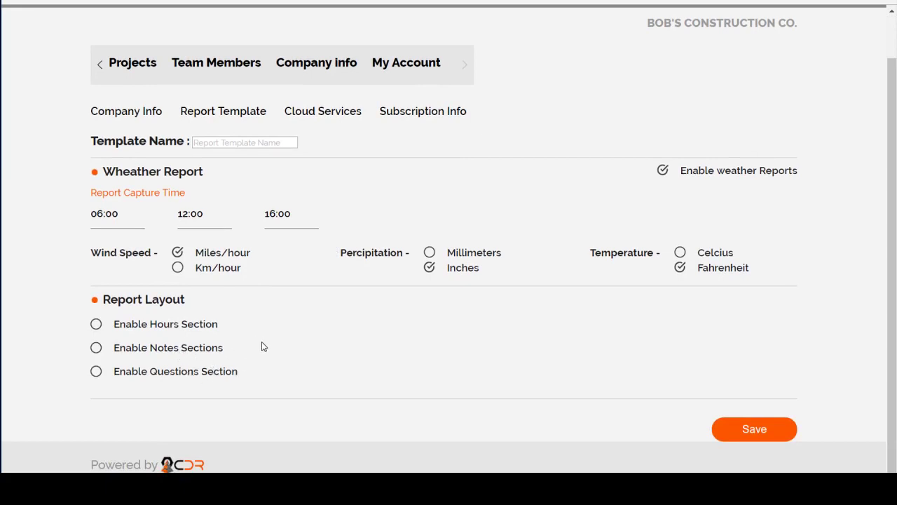
Turn on the Hours, Notes and Questions sections, beginning a notes category entry
{"action": "left_click", "coordinate": [95, 324]}
{"action": "left_click", "coordinate": [96, 348]}
{"action": "scroll", "coordinate": [351, 315], "scroll_direction": "down", "scroll_amount": 1}
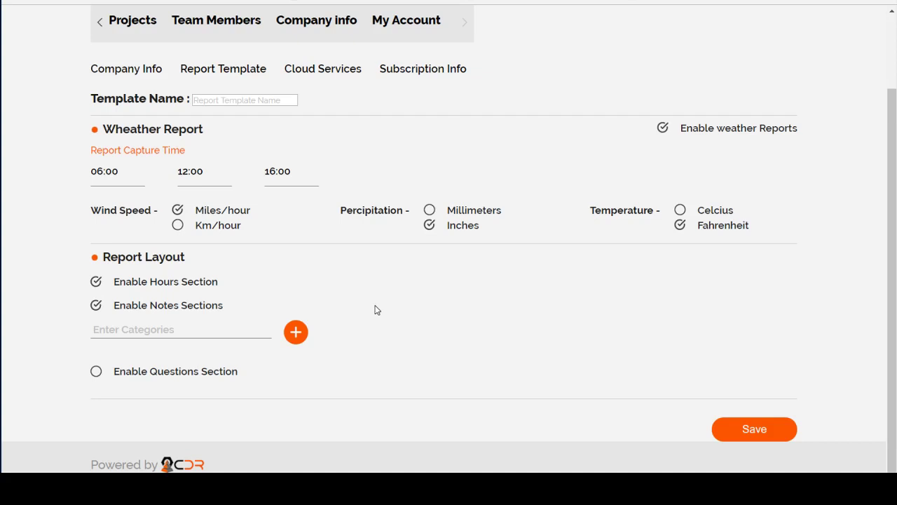
{"action": "left_click", "coordinate": [170, 330]}
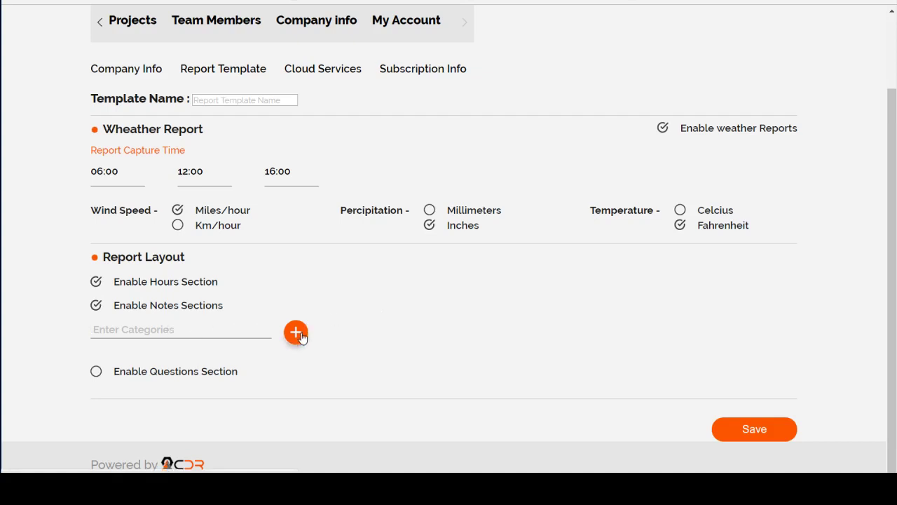
{"action": "left_click", "coordinate": [96, 371]}
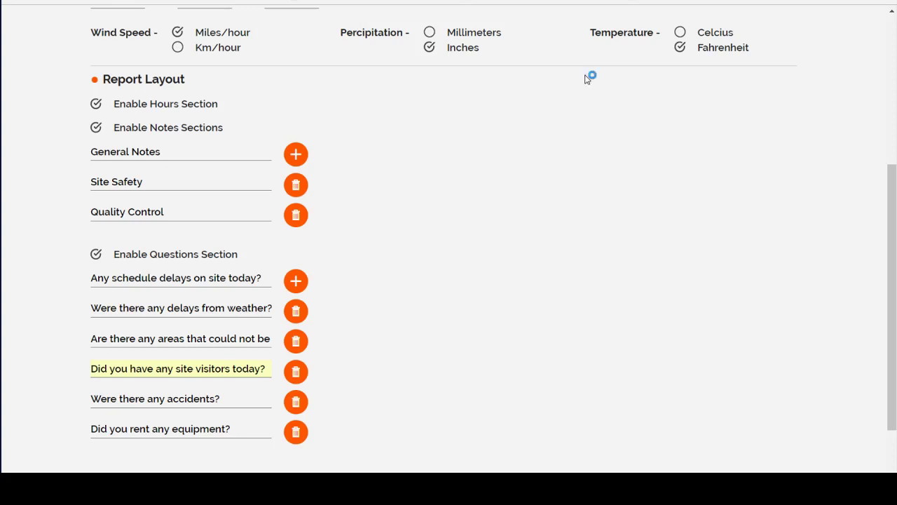
Select the template name 'Custom Report Template' and move down the template form
{"action": "scroll", "coordinate": [547, 146], "scroll_direction": "up", "scroll_amount": 3}
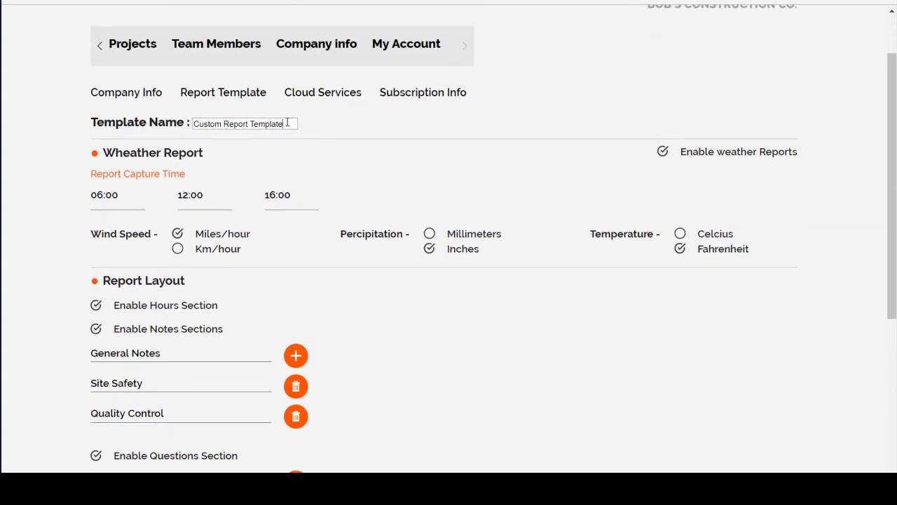
{"action": "left_click_drag", "start_coordinate": [288, 123], "coordinate": [194, 124]}
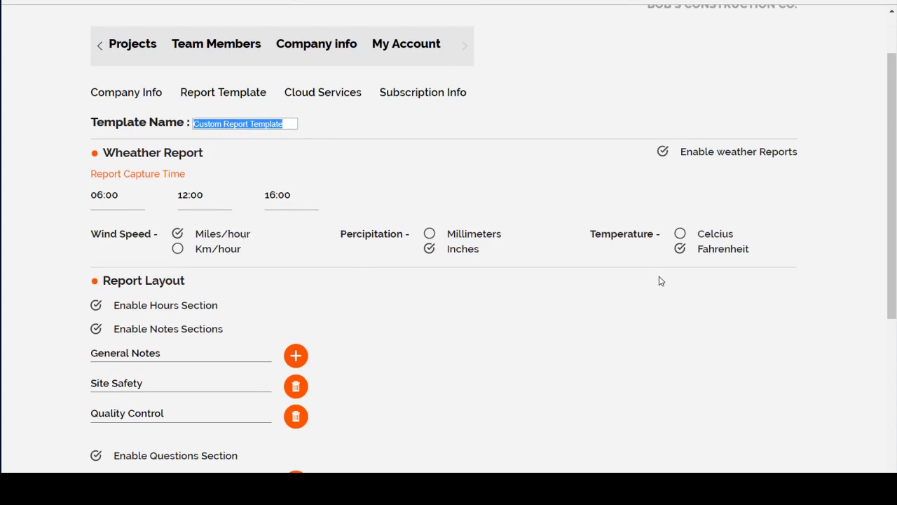
{"action": "scroll", "coordinate": [642, 280], "scroll_direction": "down", "scroll_amount": 2}
{"action": "scroll", "coordinate": [631, 278], "scroll_direction": "down", "scroll_amount": 2}
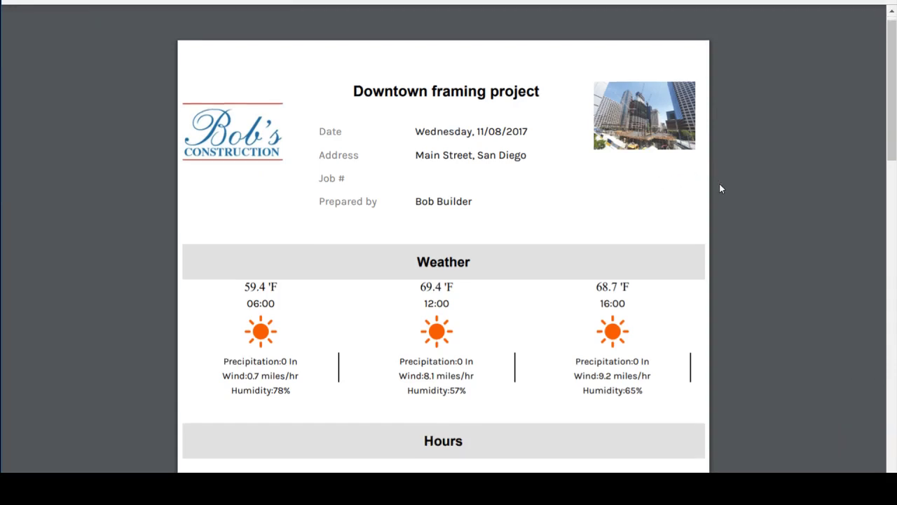
{"action": "scroll", "coordinate": [719, 184], "scroll_direction": "down", "scroll_amount": 4}
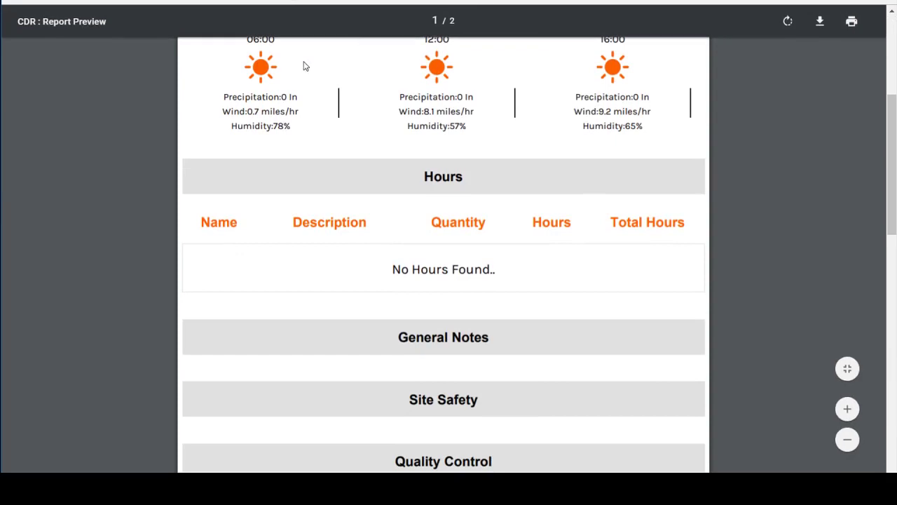
{"action": "scroll", "coordinate": [451, 126], "scroll_direction": "up", "scroll_amount": 1}
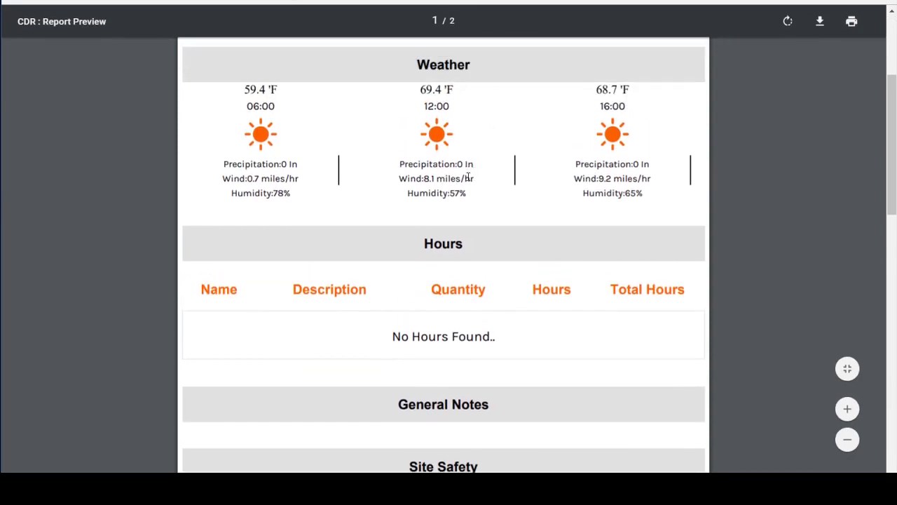
{"action": "scroll", "coordinate": [560, 186], "scroll_direction": "down", "scroll_amount": 1}
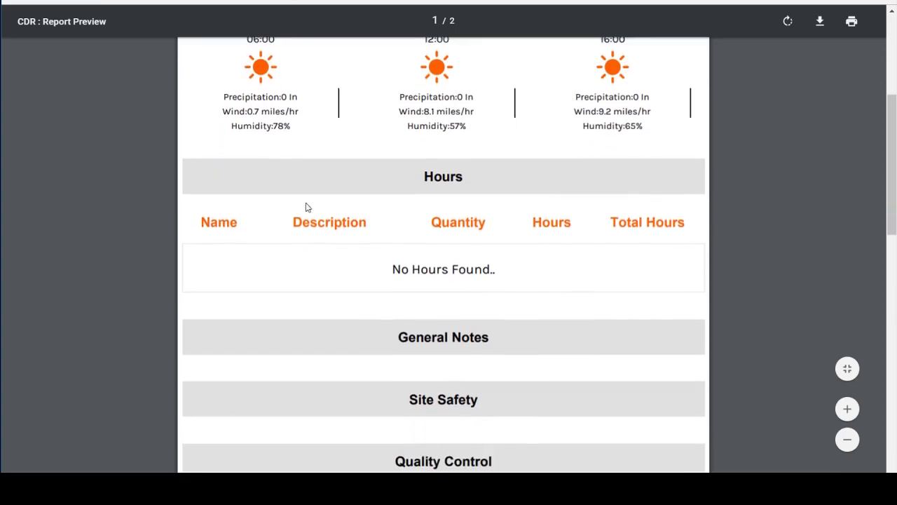
{"action": "scroll", "coordinate": [527, 262], "scroll_direction": "down", "scroll_amount": 3}
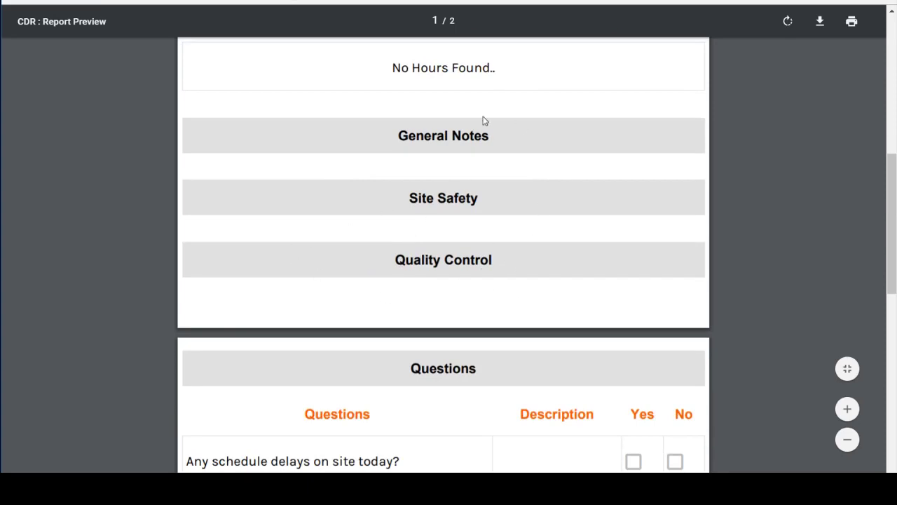
{"action": "scroll", "coordinate": [375, 278], "scroll_direction": "down", "scroll_amount": 3}
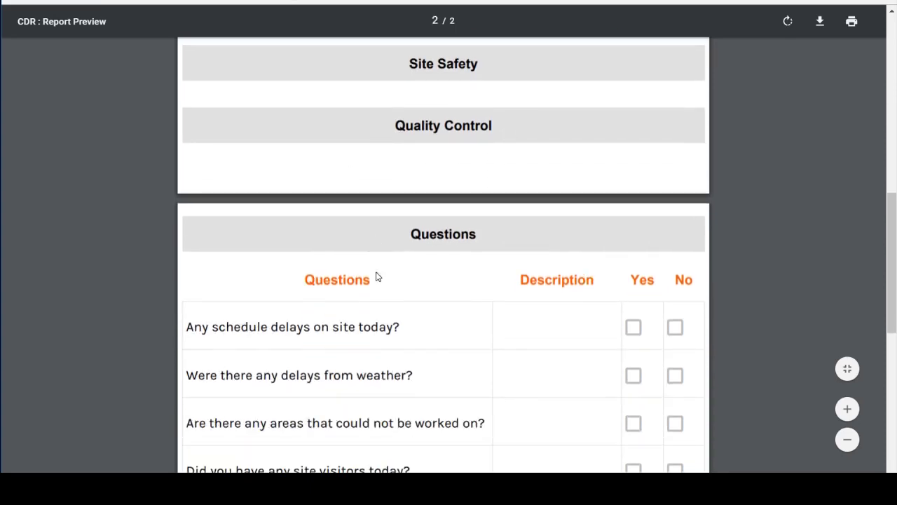
{"action": "scroll", "coordinate": [435, 238], "scroll_direction": "down", "scroll_amount": 2}
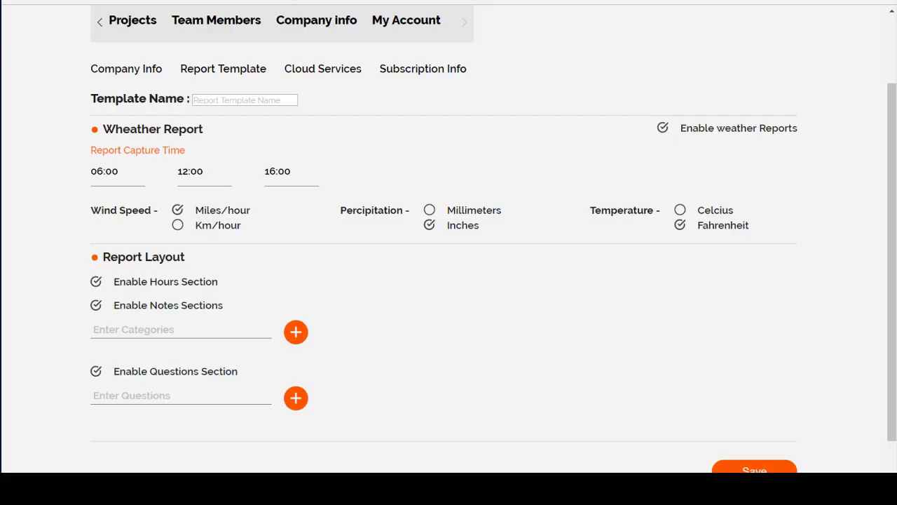
Set the Clairemont new house project's report template to Custom Report Template
{"action": "scroll", "coordinate": [481, 148], "scroll_direction": "up", "scroll_amount": 2}
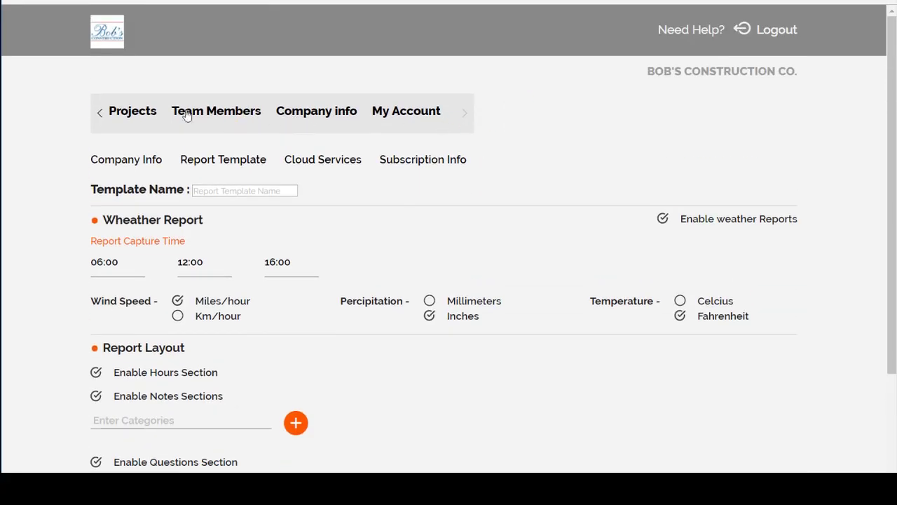
{"action": "left_click", "coordinate": [149, 115]}
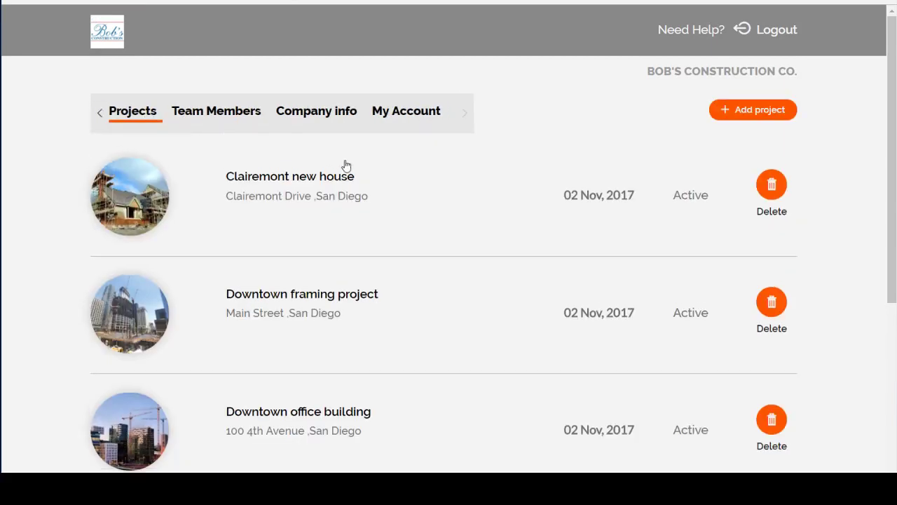
{"action": "left_click", "coordinate": [325, 180]}
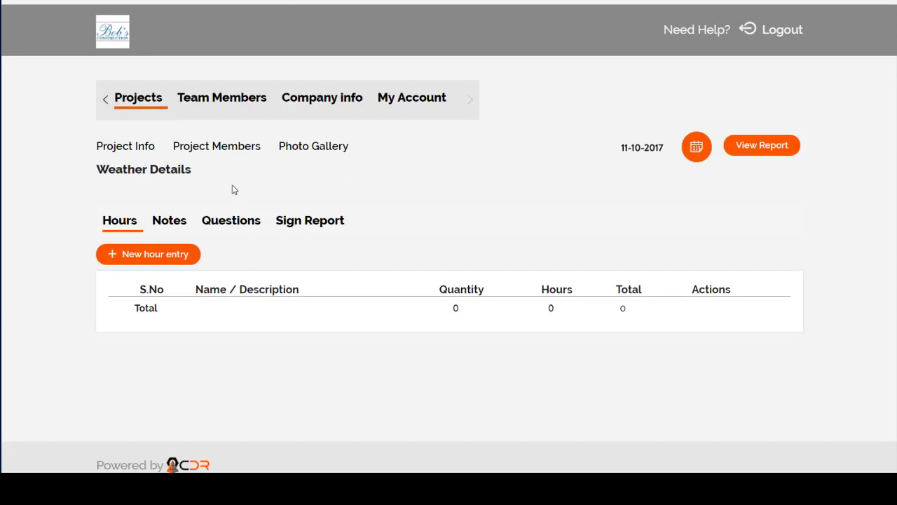
{"action": "left_click", "coordinate": [145, 146]}
{"action": "left_click", "coordinate": [174, 265]}
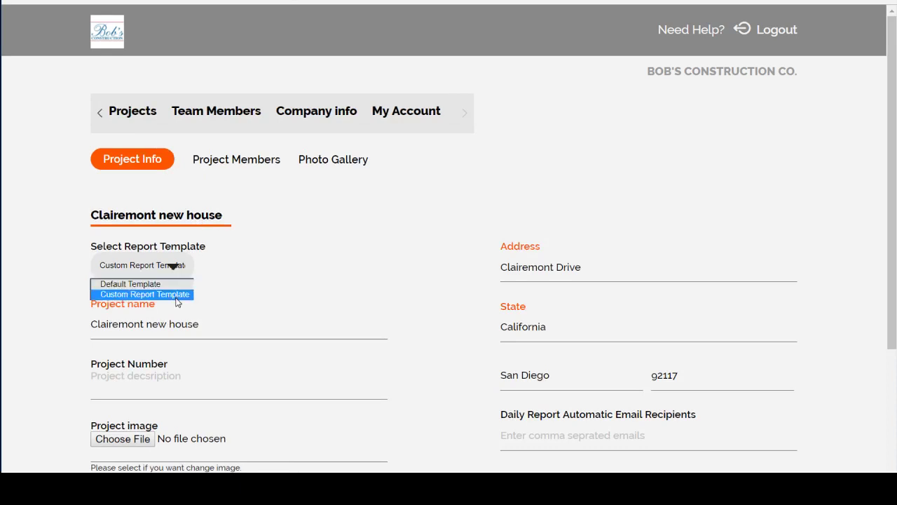
{"action": "left_click", "coordinate": [373, 220]}
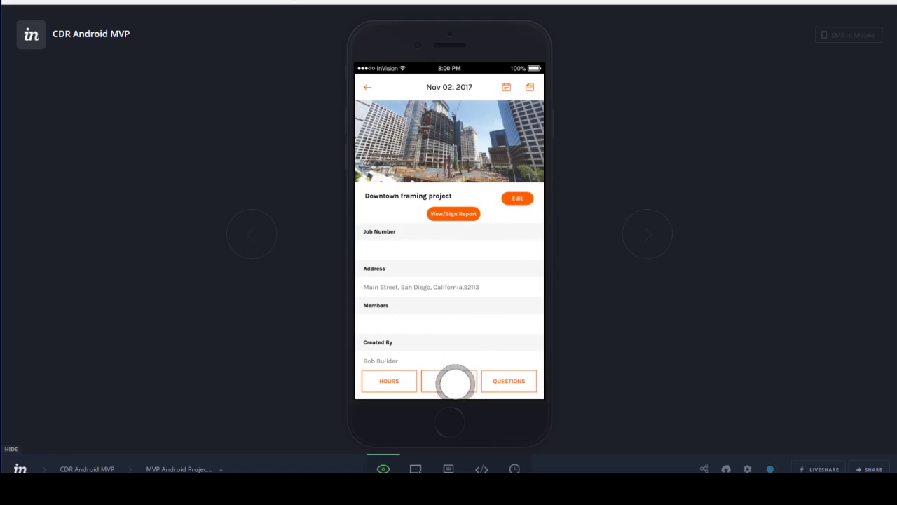
In the prototype, try a General Notes note, back out, and show the Questions form
{"action": "left_click", "coordinate": [455, 382]}
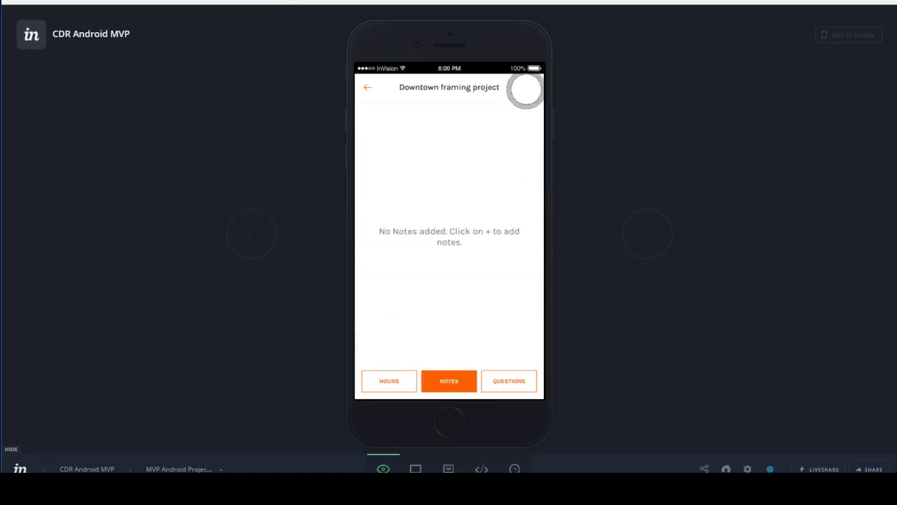
{"action": "left_click", "coordinate": [525, 90]}
{"action": "left_click", "coordinate": [520, 144]}
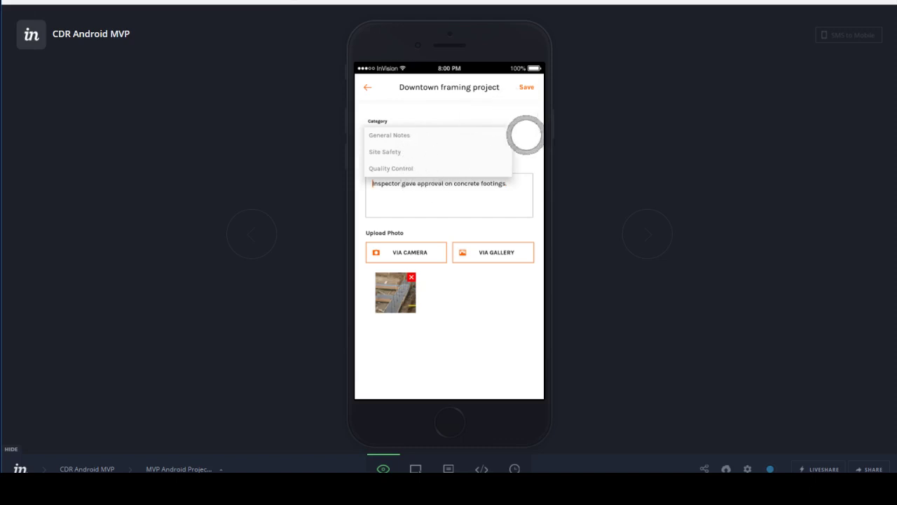
{"action": "left_click", "coordinate": [420, 135]}
{"action": "left_click", "coordinate": [367, 87]}
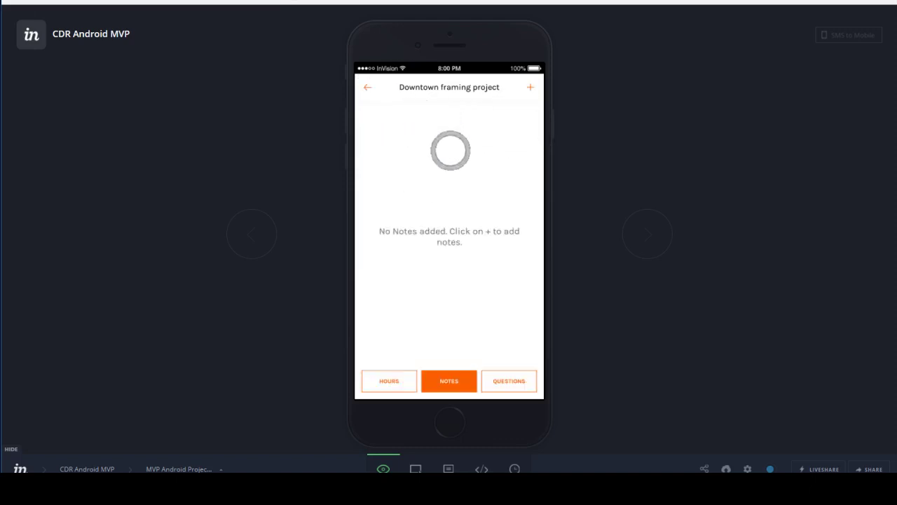
{"action": "left_click", "coordinate": [520, 373]}
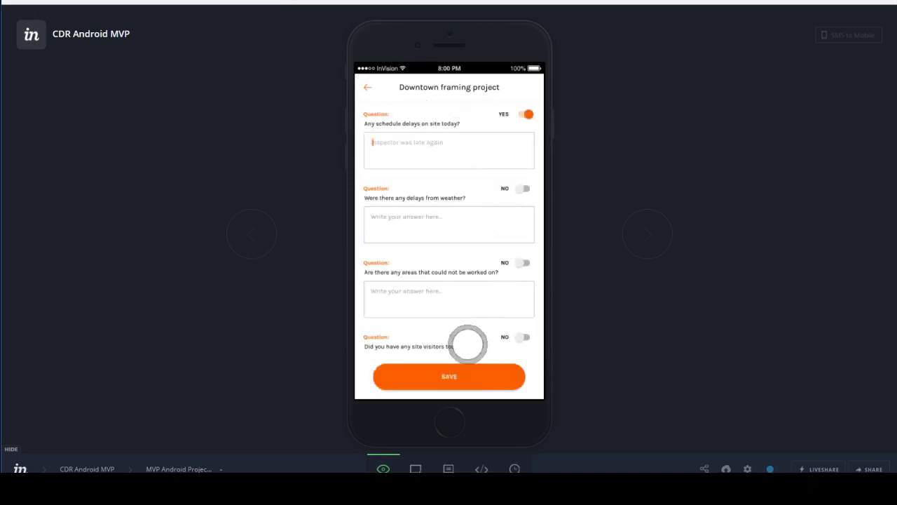